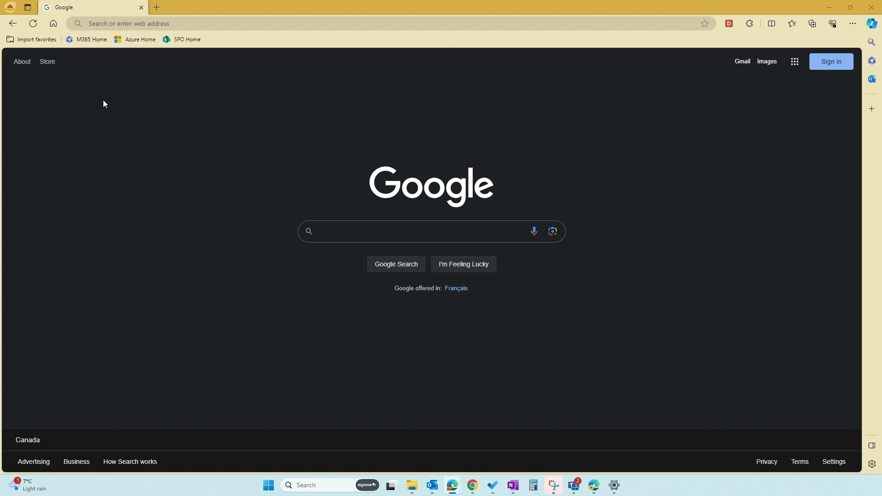
Step: Go to the Microsoft 365 home page using the M365 Home bookmark
left_click(90, 40)
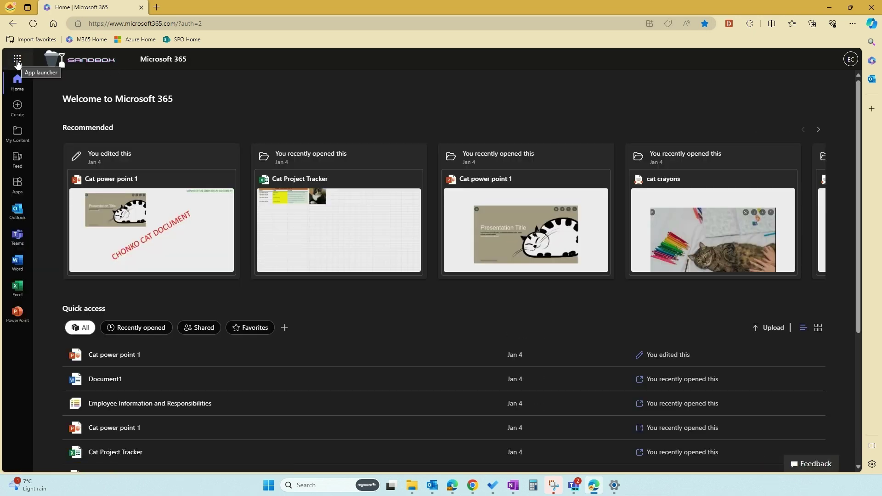
Step: Launch Planner in a new tab from the Microsoft 365 app list
left_click(17, 61)
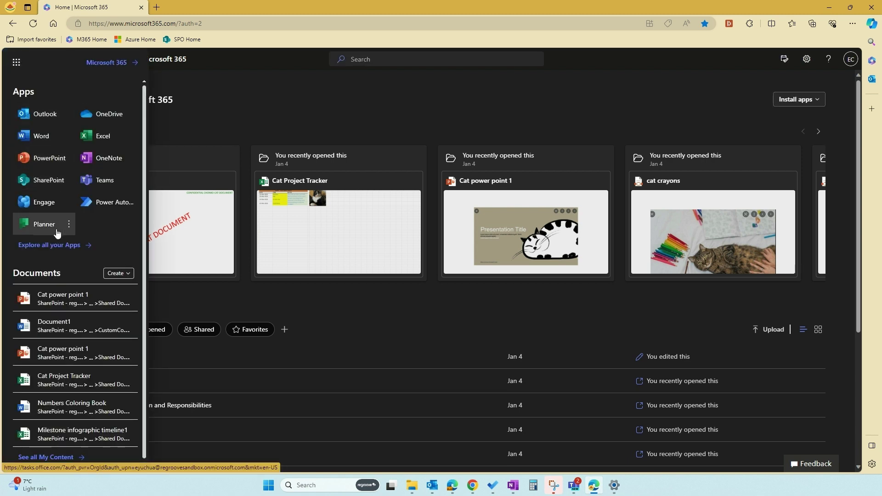
left_click(57, 232)
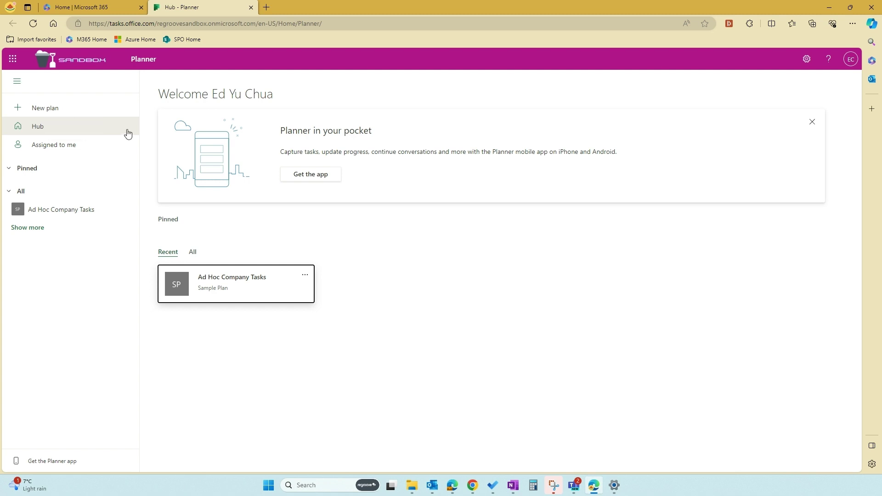
mouse_move(61, 210)
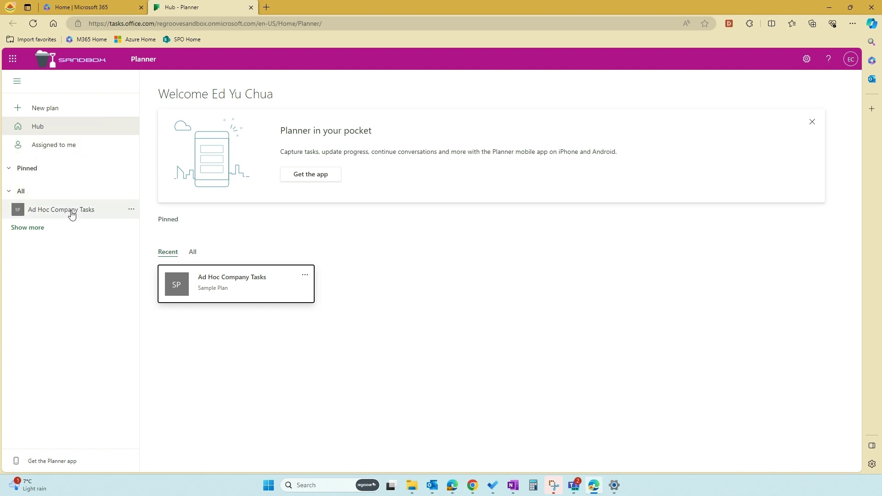
Step: On the Ad Hoc Company Tasks board, add 'YouTube Sample Planner Task' under To do
left_click(71, 211)
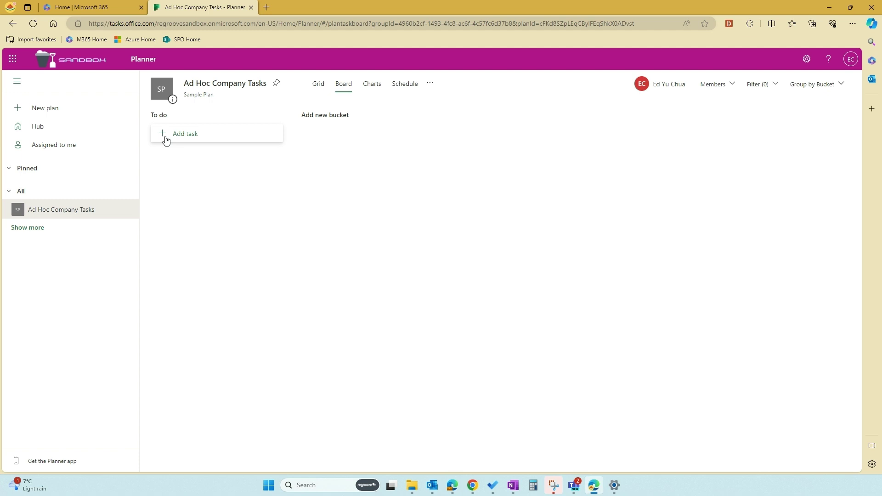
left_click(166, 134)
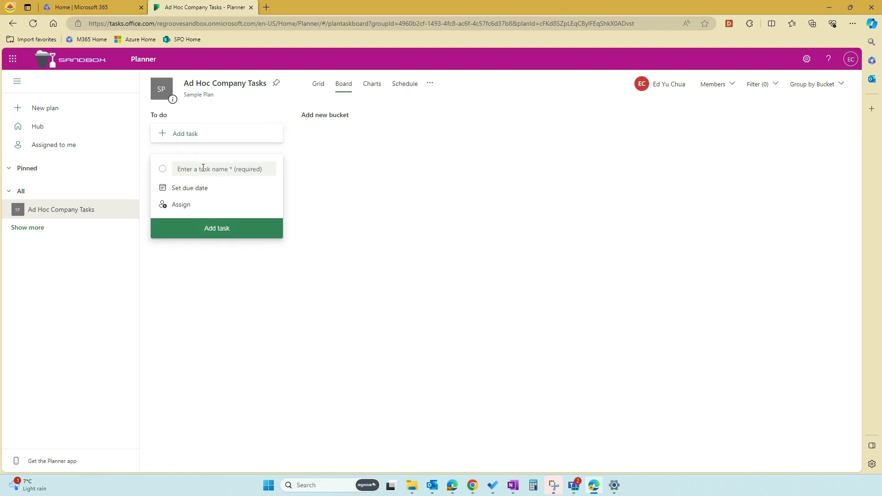
left_click(203, 168)
type("YouTub")
type("e Sample P")
type("lanner Task")
left_click(210, 229)
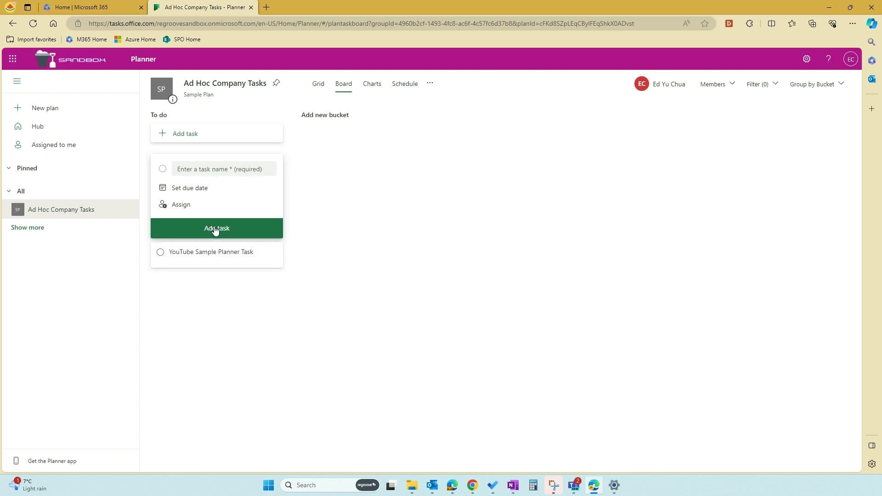
left_click(202, 256)
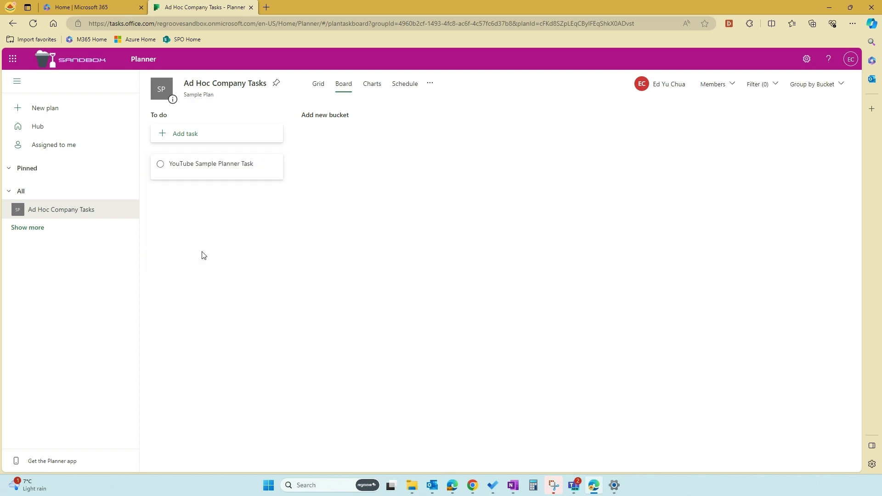
Step: Open the task's details and assign it to your own account
left_click(212, 167)
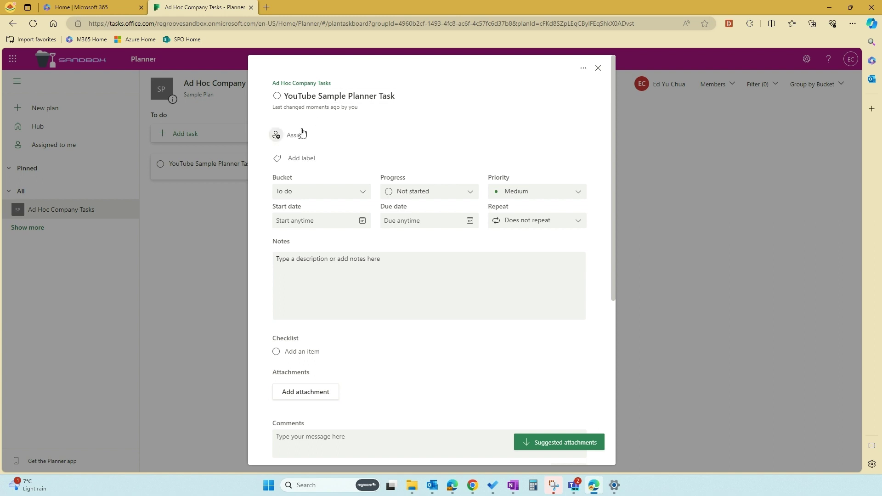
left_click(296, 136)
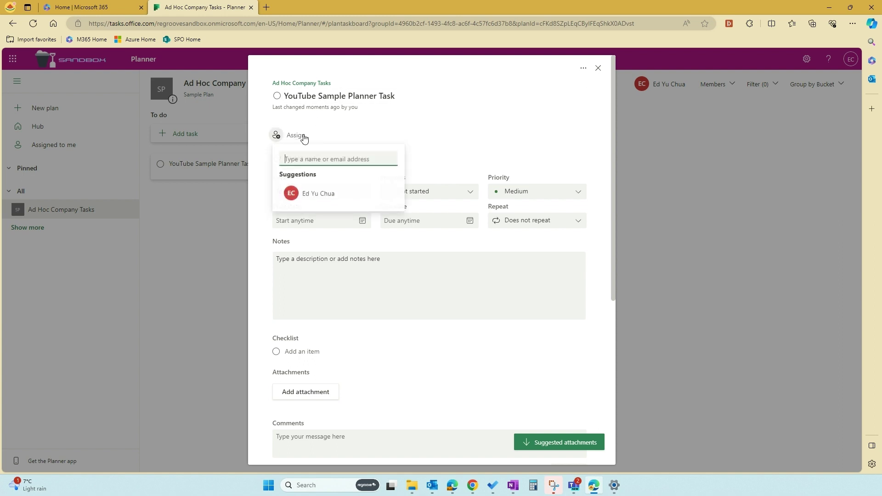
left_click(322, 196)
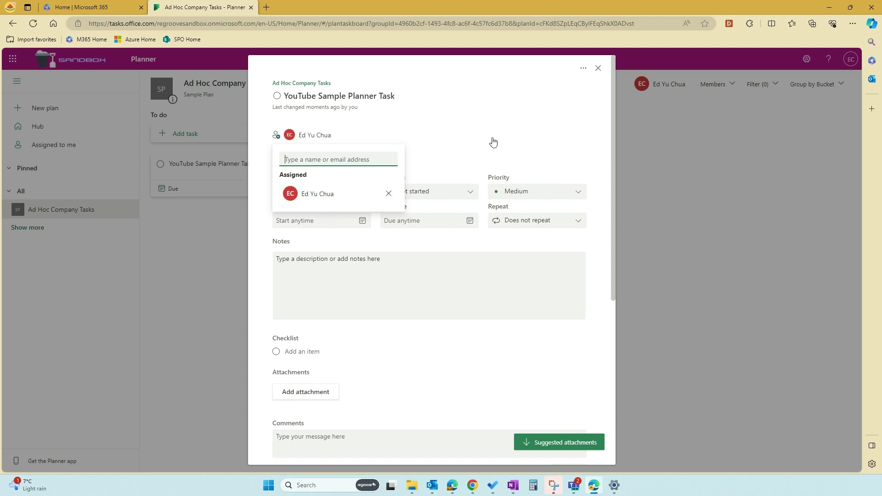
left_click(605, 220)
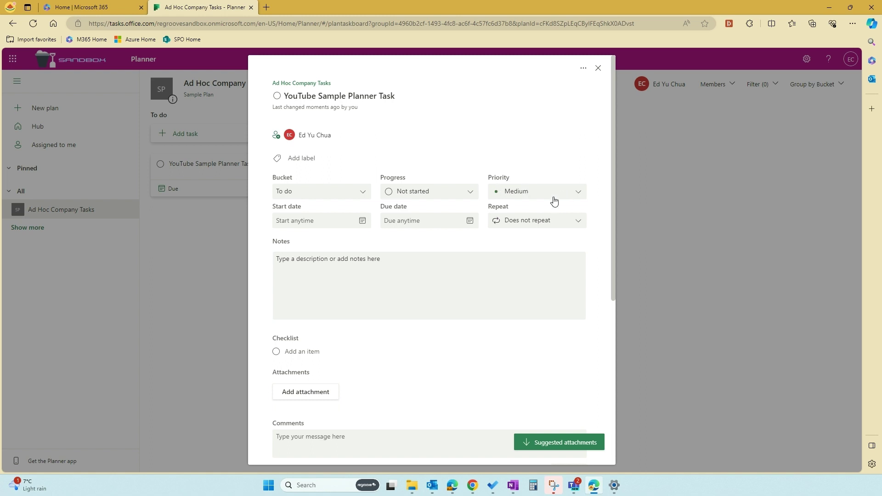
Step: Set the priority to Important, then revert it to Medium
left_click(571, 192)
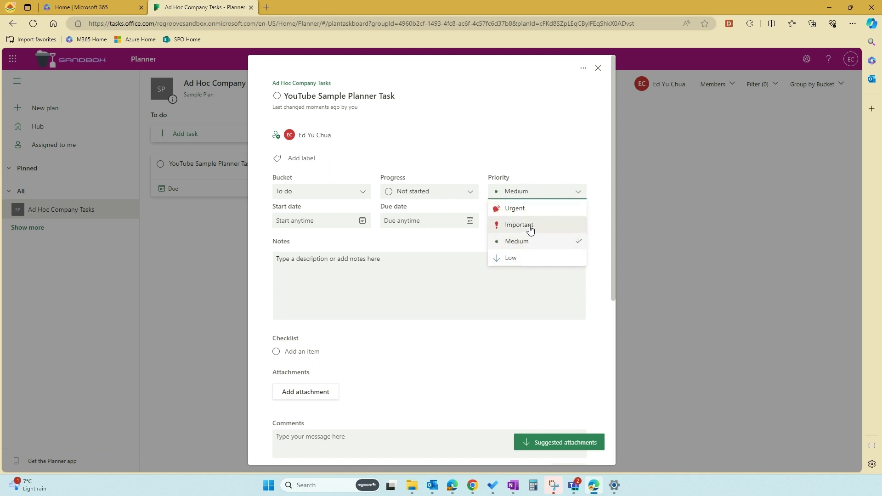
left_click(532, 226)
left_click(573, 196)
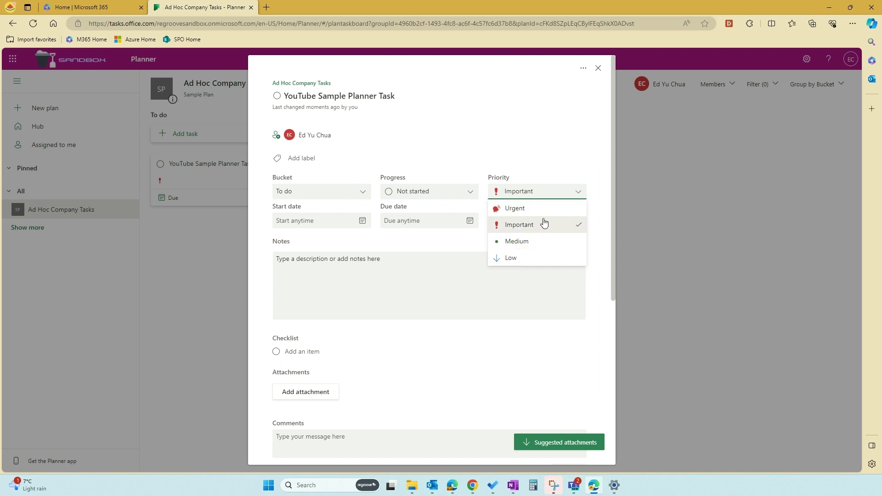
left_click(544, 243)
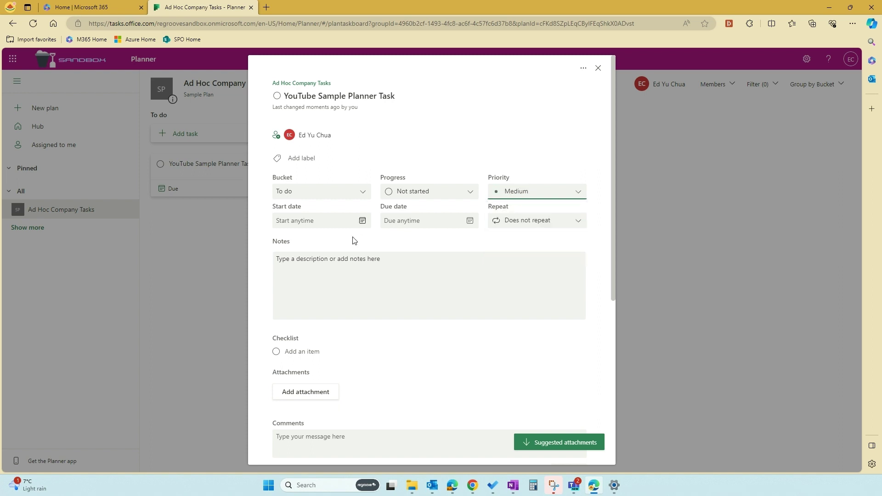
Step: Set start date January 24 and due date January 26, 2024, leaving Repeat as Does not repeat
left_click(360, 222)
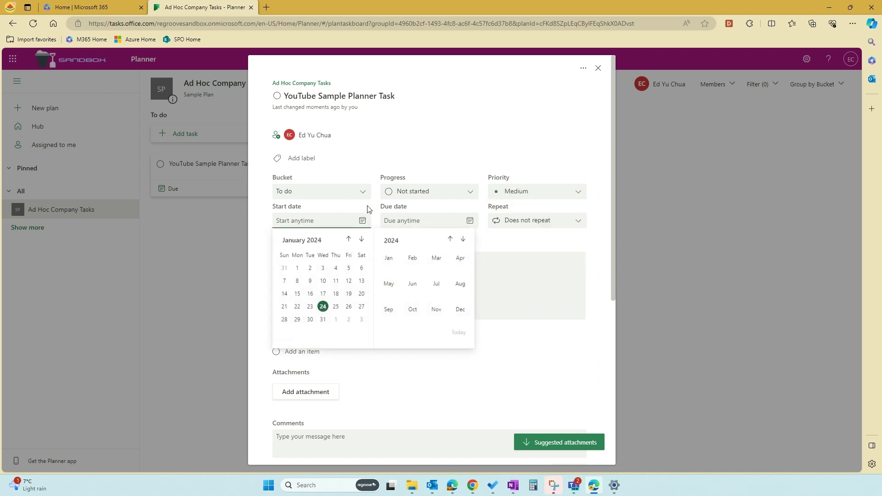
left_click(323, 307)
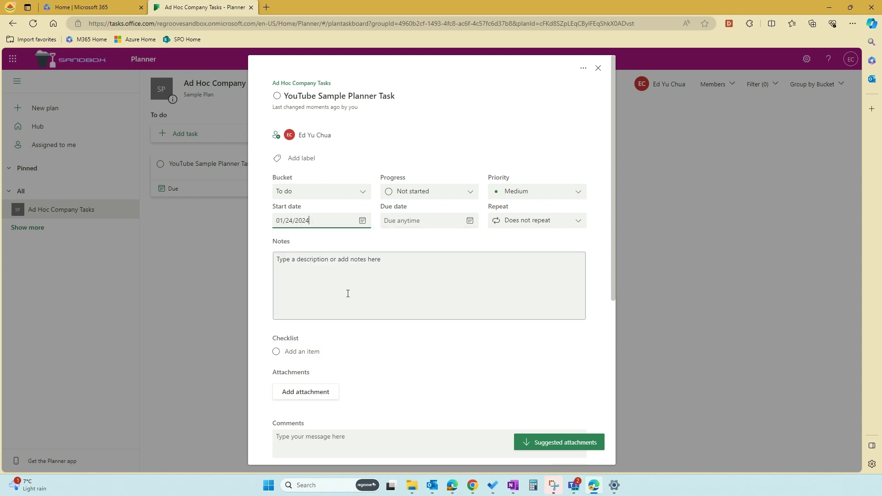
left_click(471, 222)
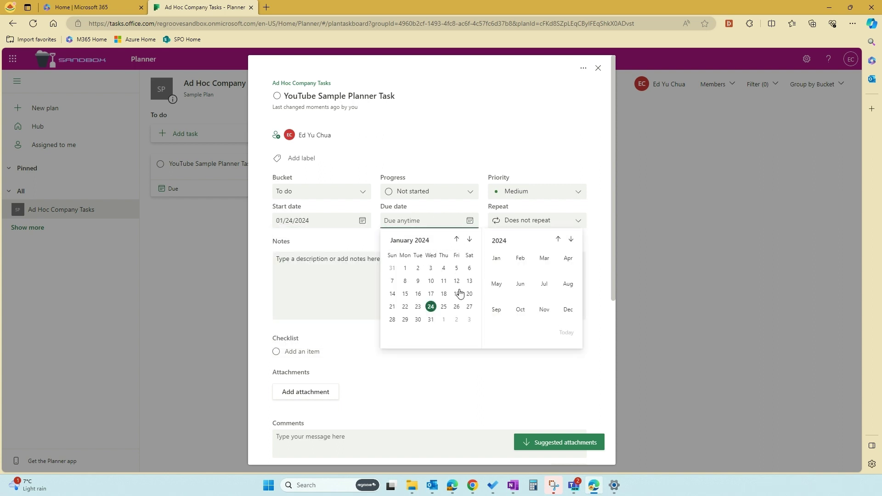
left_click(456, 307)
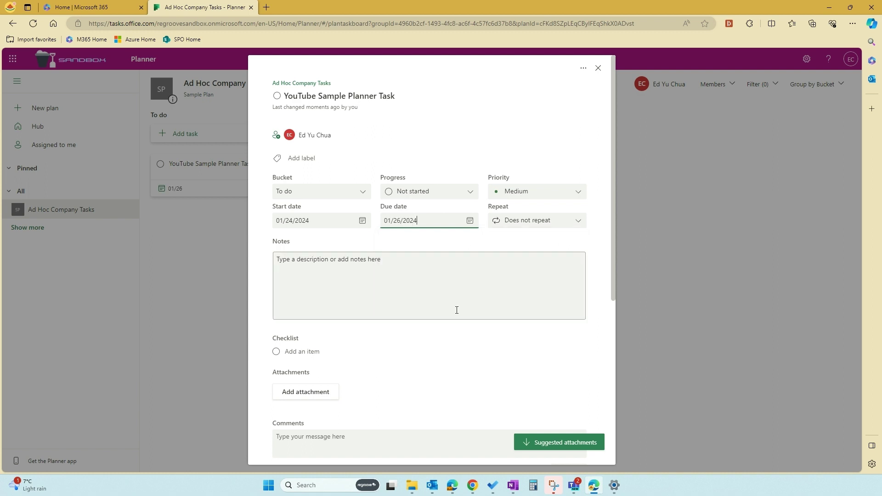
left_click(577, 229)
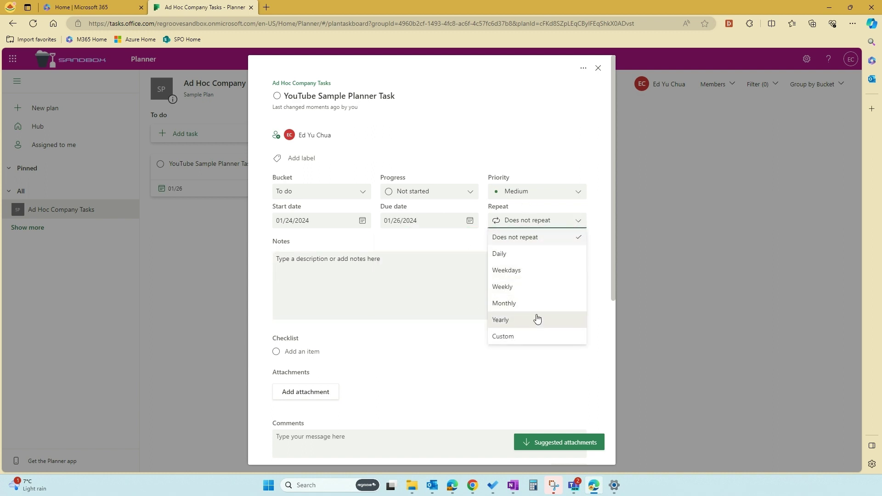
left_click(420, 283)
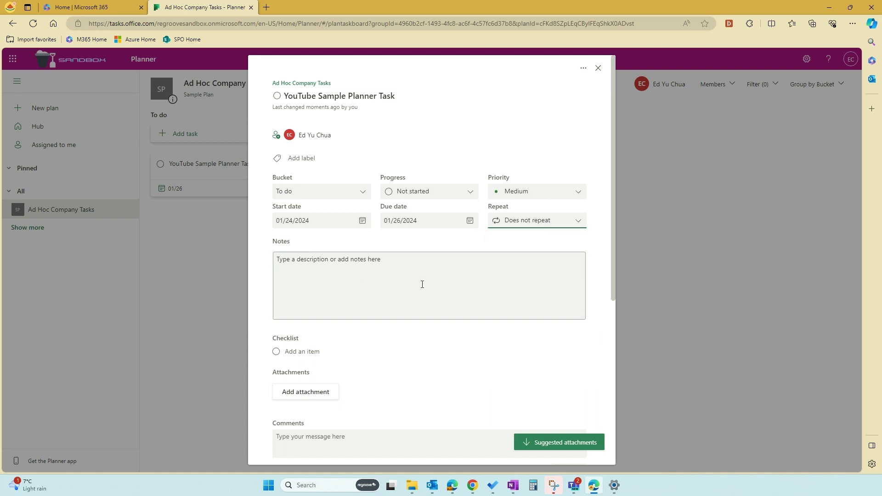
Step: Write the note 'YouTube Sample Planner Task for the Team' in the task's Notes
left_click(374, 273)
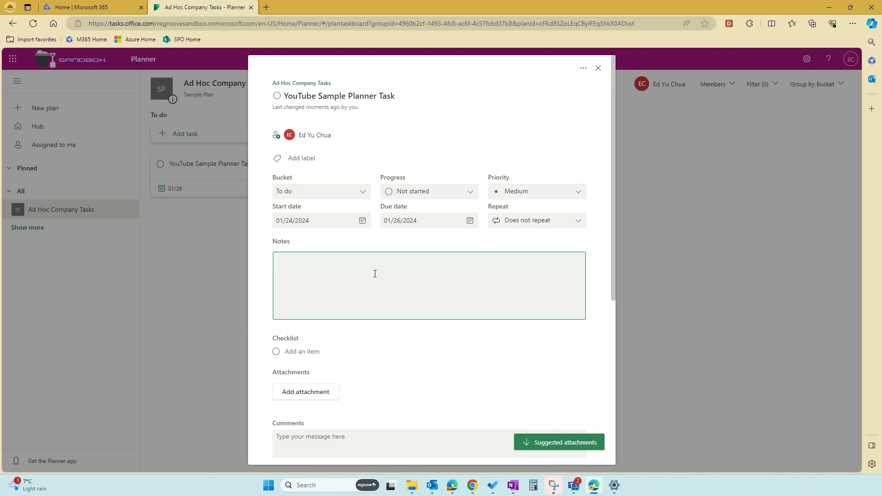
type("Youtu")
type("Tub")
type("Sample P")
type("lanner Ta")
type("sk")
type(" for the")
type("Team")
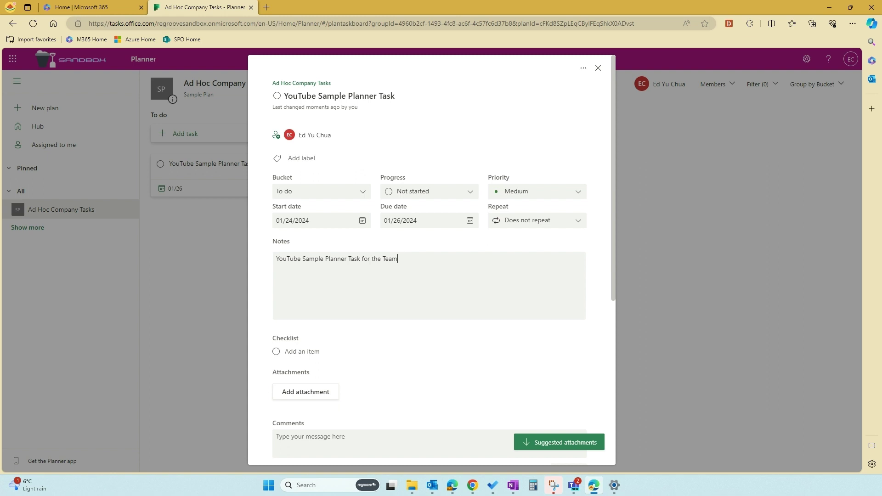
Step: Add five checklist items, ending with 'Ed - compile 2023 report and send to supervisor'
left_click(299, 351)
type("Ed - Check")
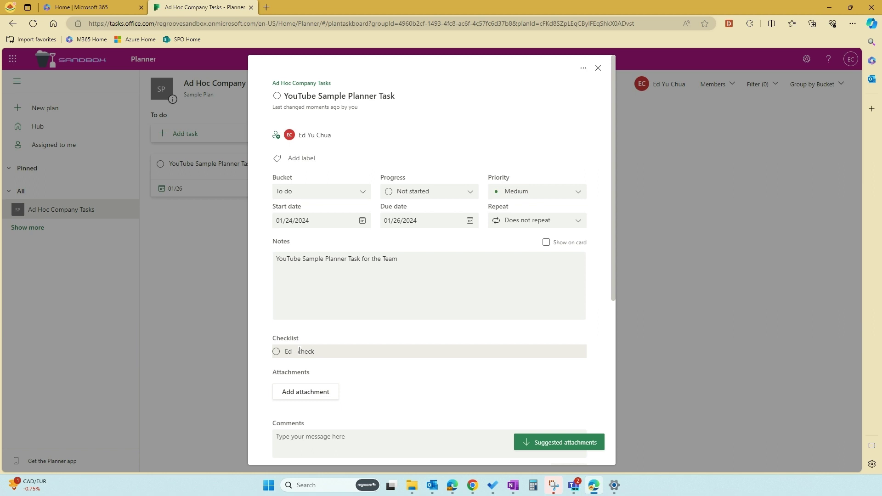
type(" youtube cr")
type("eds")
key("Return")
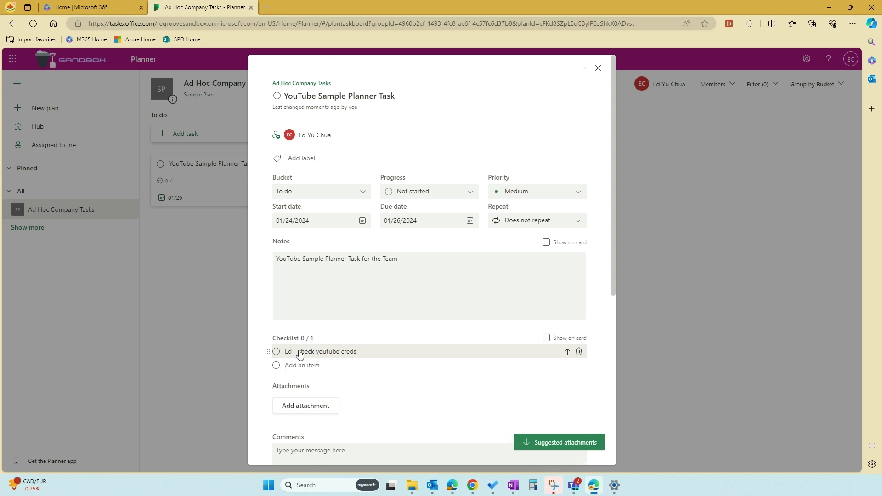
type("Ed - ")
type("login to youtu")
type("be and check h")
type("omep")
type("age")
key("Return")
type("A")
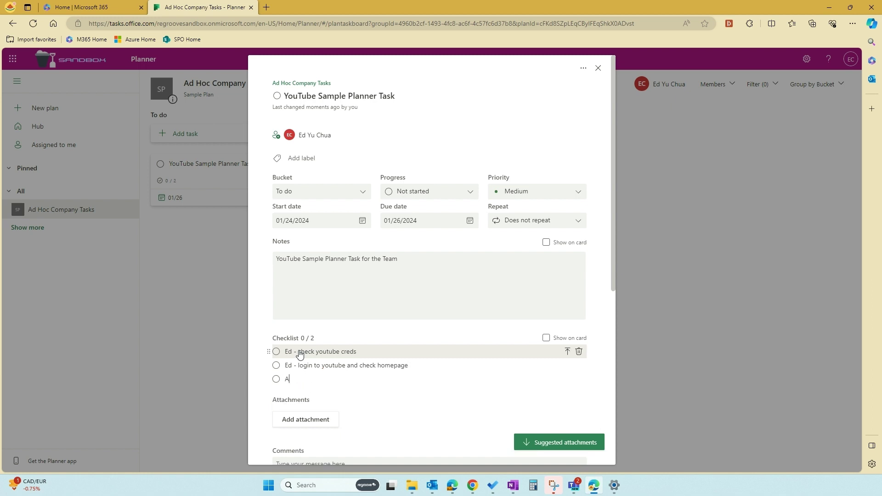
type("my - ch")
type("eck playlist co")
type("unt for ")
type("2023")
key("Return")
type("Amy -")
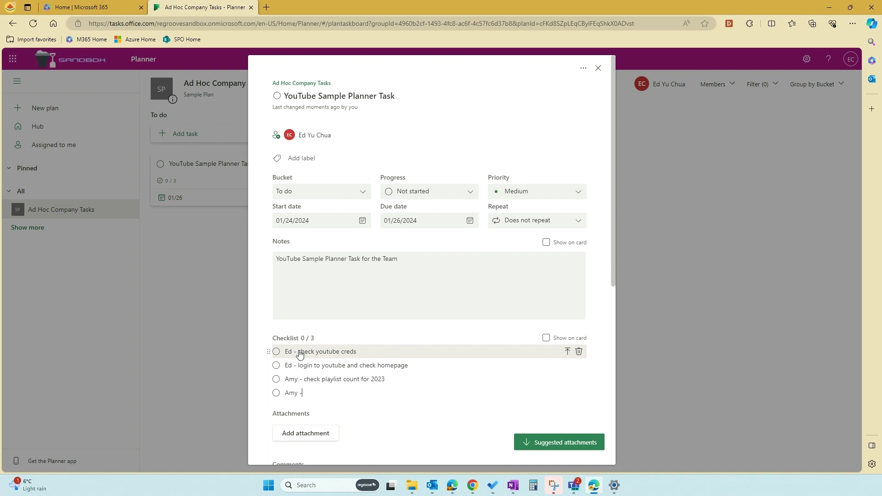
type(" report back pl")
type("ayli")
type("st stats for ")
type("2023")
key("Return")
type("Ed - compl")
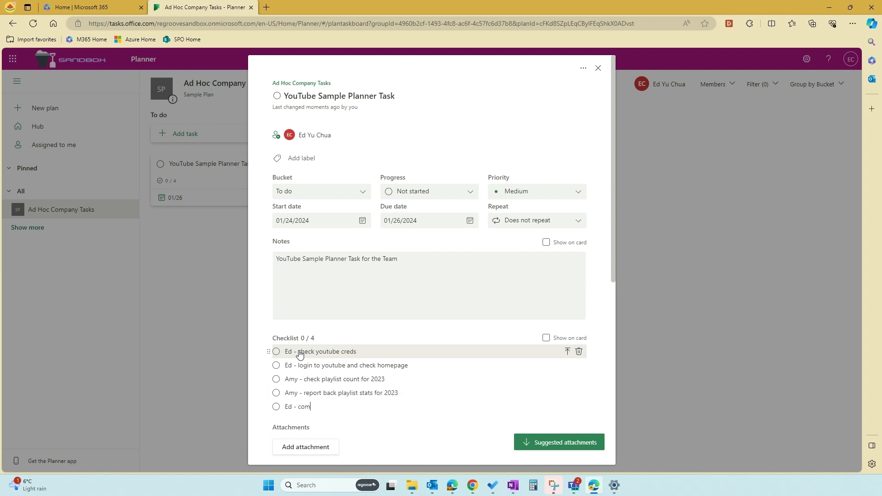
type("ie")
key("BackSpace")
key("BackSpace")
key("BackSpace")
type("2023 r")
type("eport and s")
type("end to s")
type("upervisor")
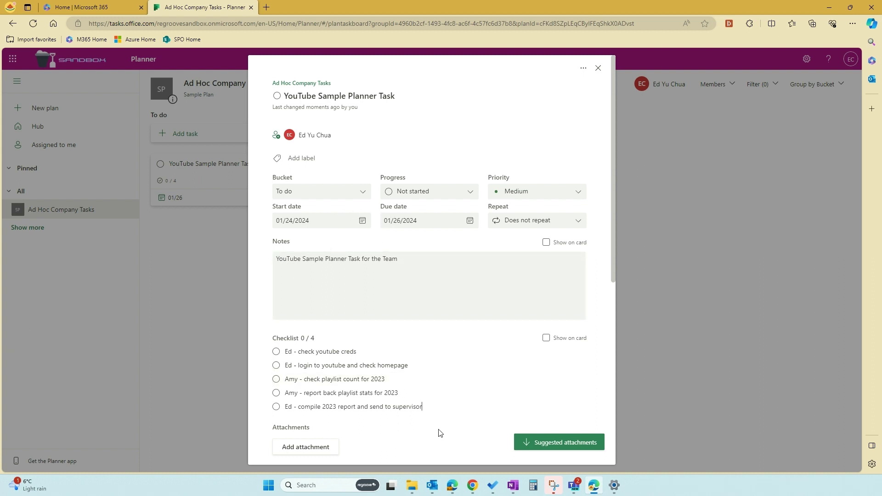
scroll(318, 400, "down", 1)
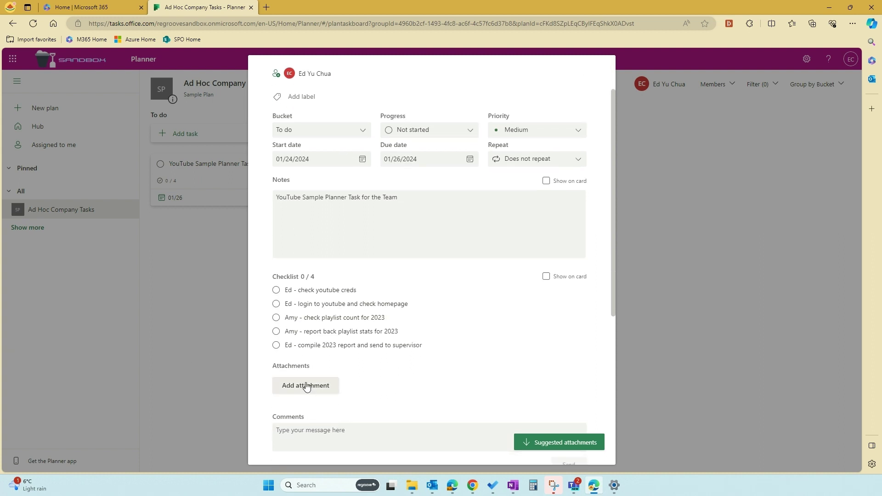
scroll(391, 368, "down", 2)
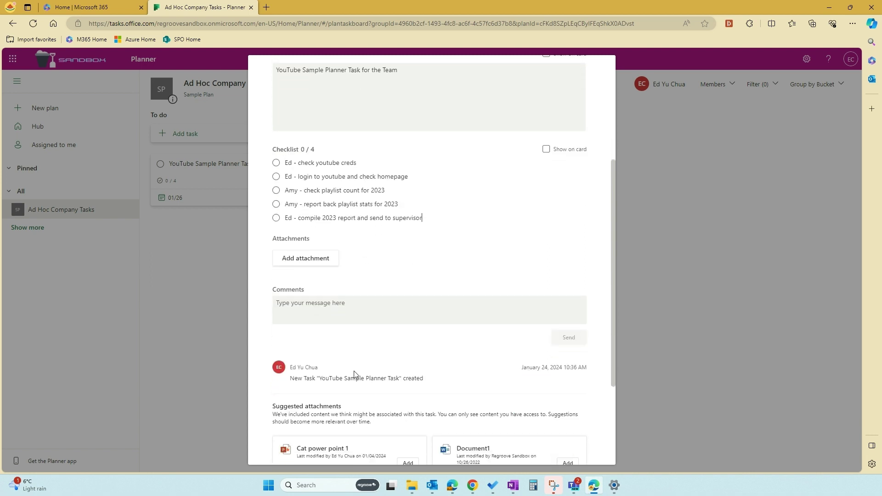
Step: Write 'Team task for YouTube check' in the Comments box and send it
left_click(338, 319)
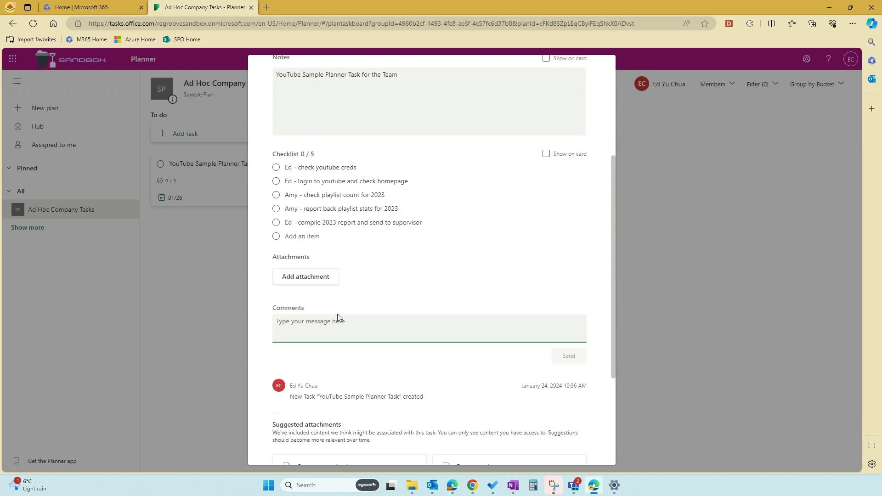
type("Team task")
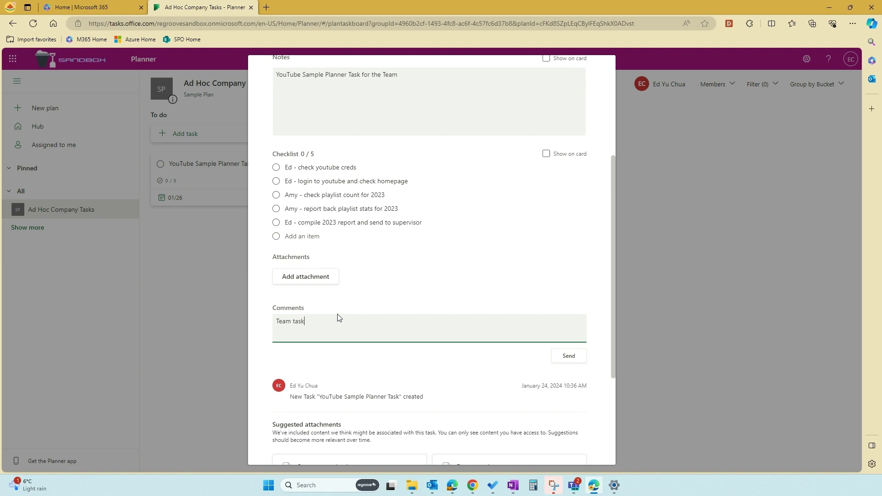
type(" for ")
type("YouTube")
type(" check")
scroll(483, 311, "down", 3)
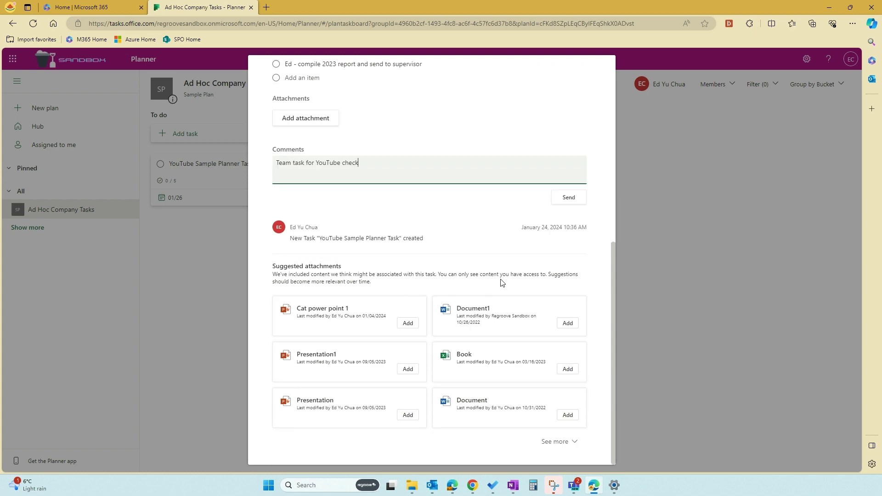
left_click(568, 197)
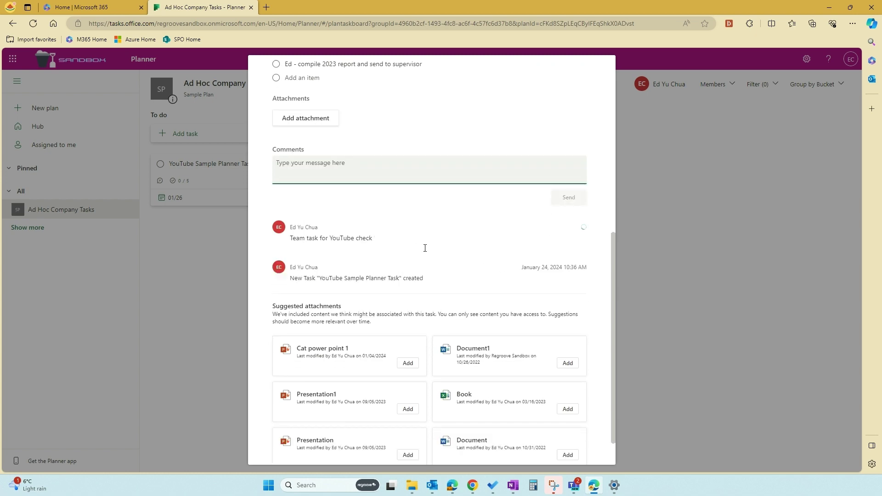
scroll(397, 267, "up", 3)
scroll(398, 266, "up", 2)
scroll(387, 262, "up", 1)
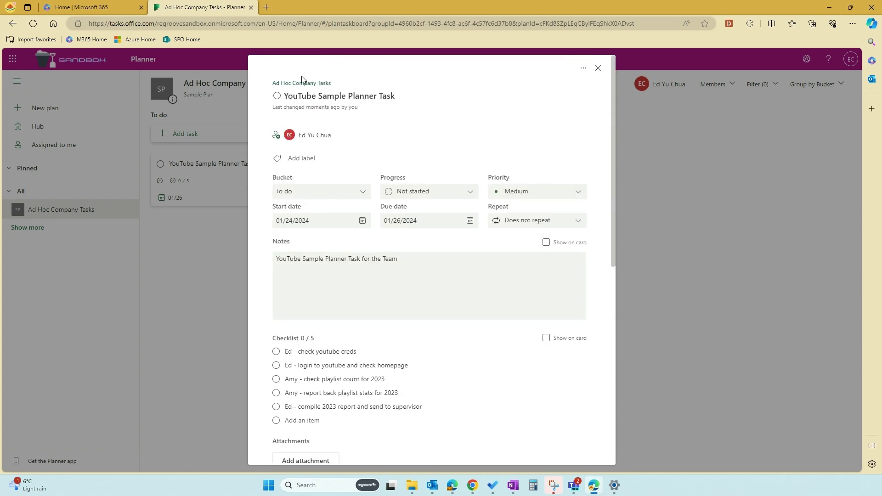
scroll(573, 346, "down", 2)
scroll(570, 357, "down", 2)
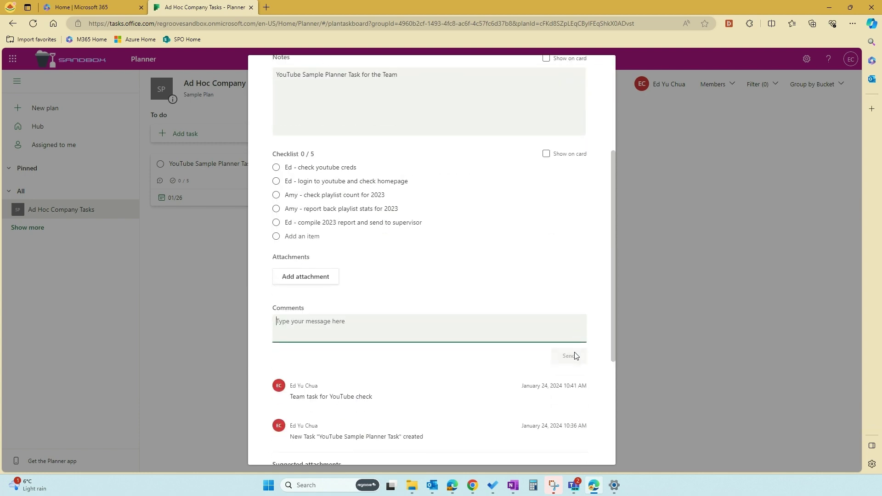
scroll(579, 390, "down", 1)
scroll(576, 380, "down", 1)
scroll(576, 332, "up", 4)
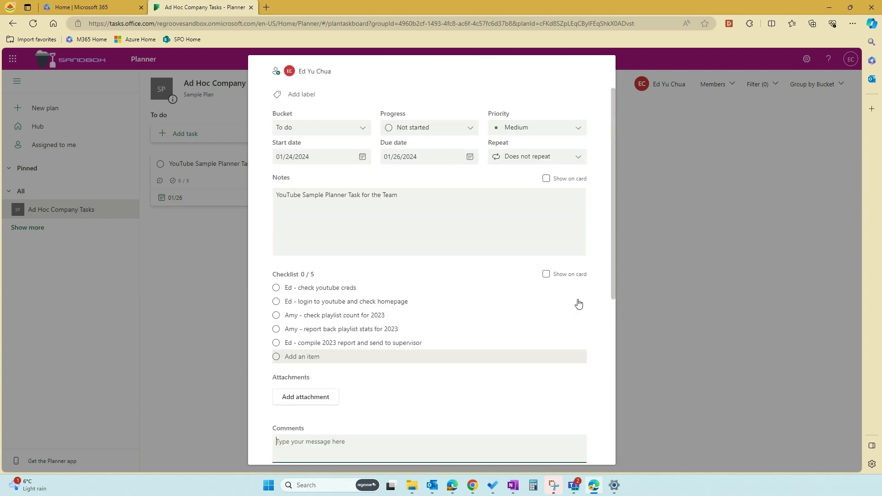
Step: Show both notes and checklist on the board card, then close the task details
left_click(546, 181)
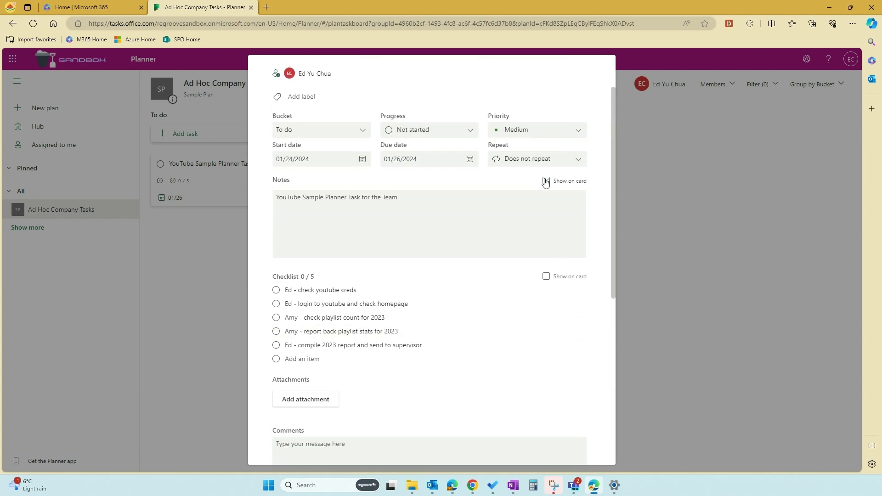
left_click(546, 279)
left_click(725, 350)
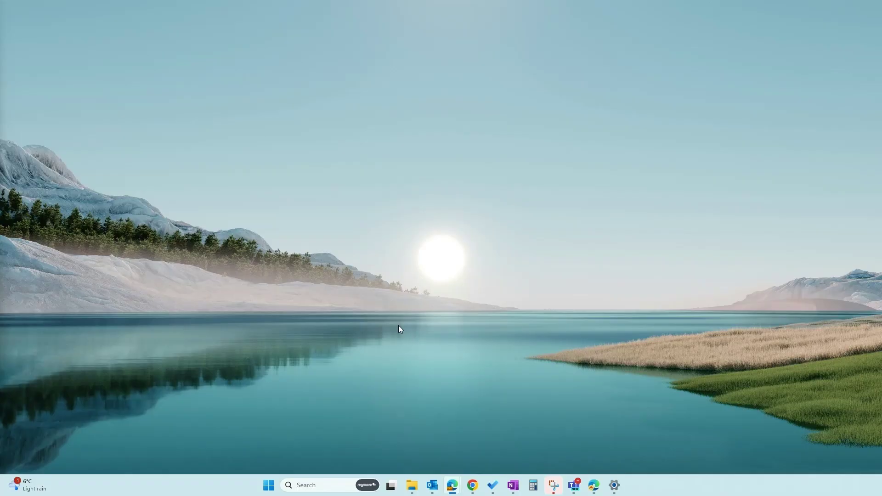
Step: In the To Do window, open YouTube Sample Planner Task from Assigned to me, then My Day
mouse_move(452, 485)
left_click(493, 485)
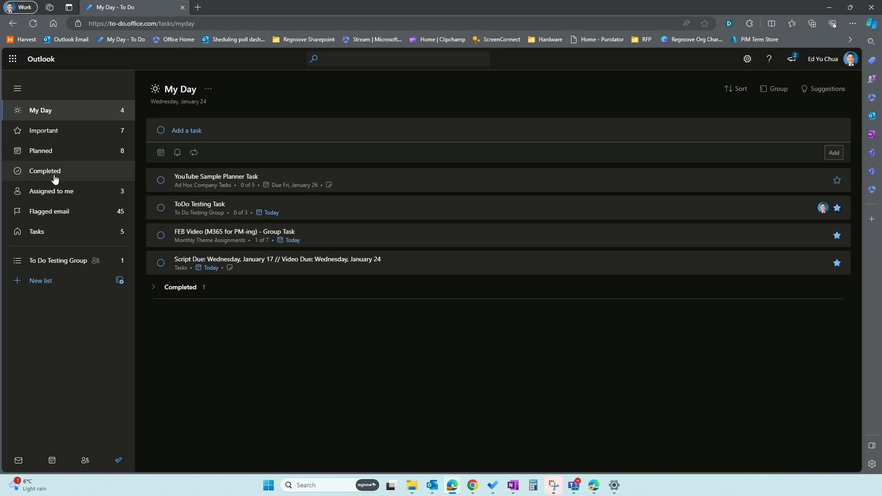
left_click(55, 193)
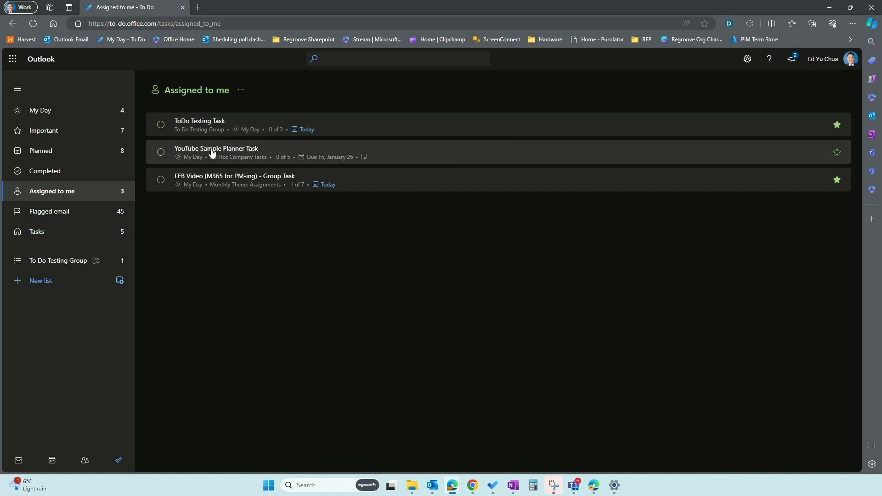
left_click(288, 158)
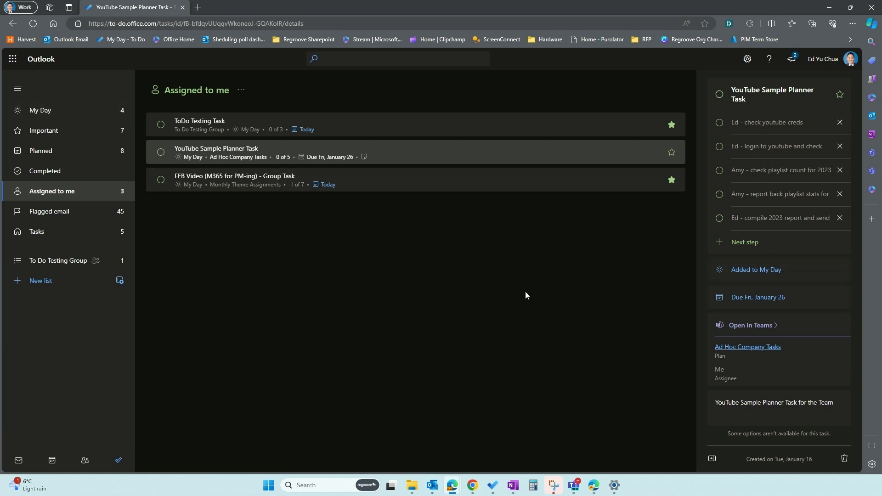
left_click(89, 110)
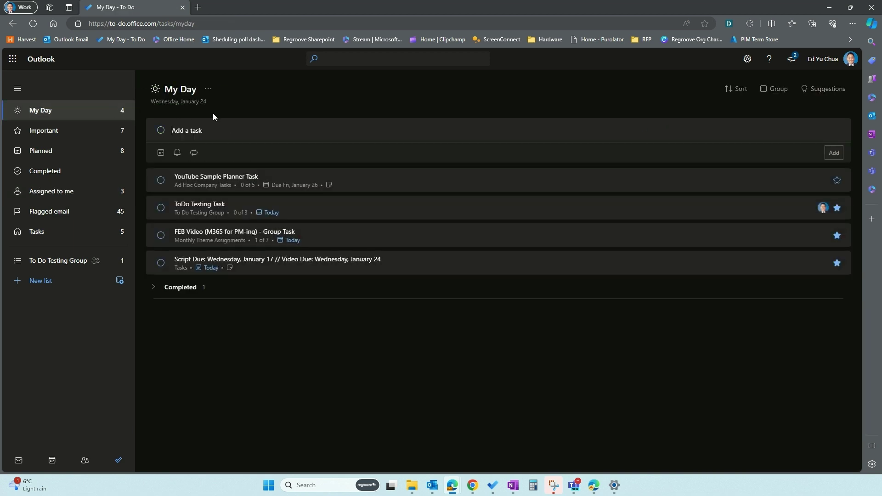
left_click(356, 185)
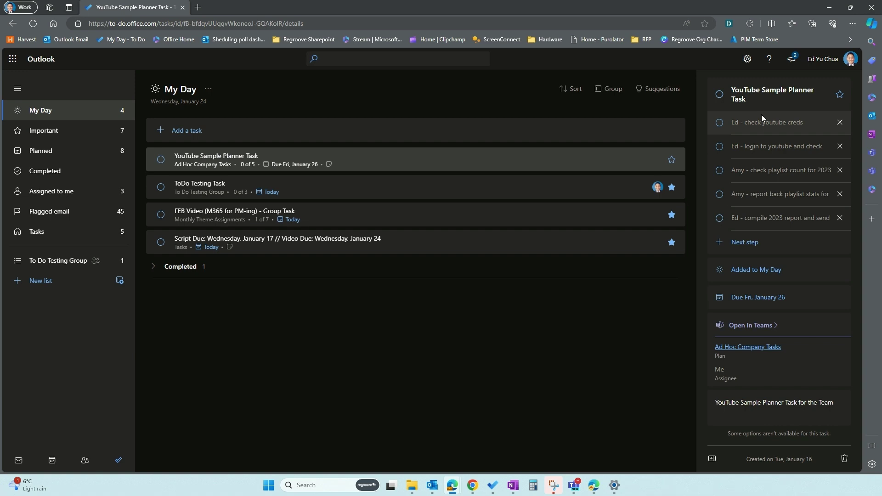